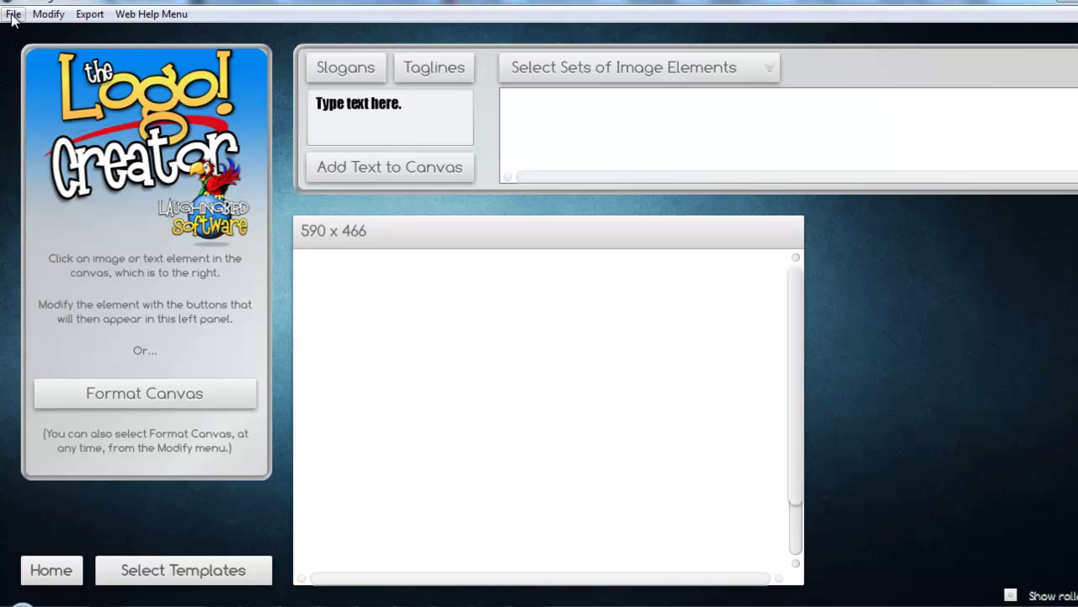
Set the canvas size to 401 wide by 401 high
{"action": "left_click", "coordinate": [144, 392]}
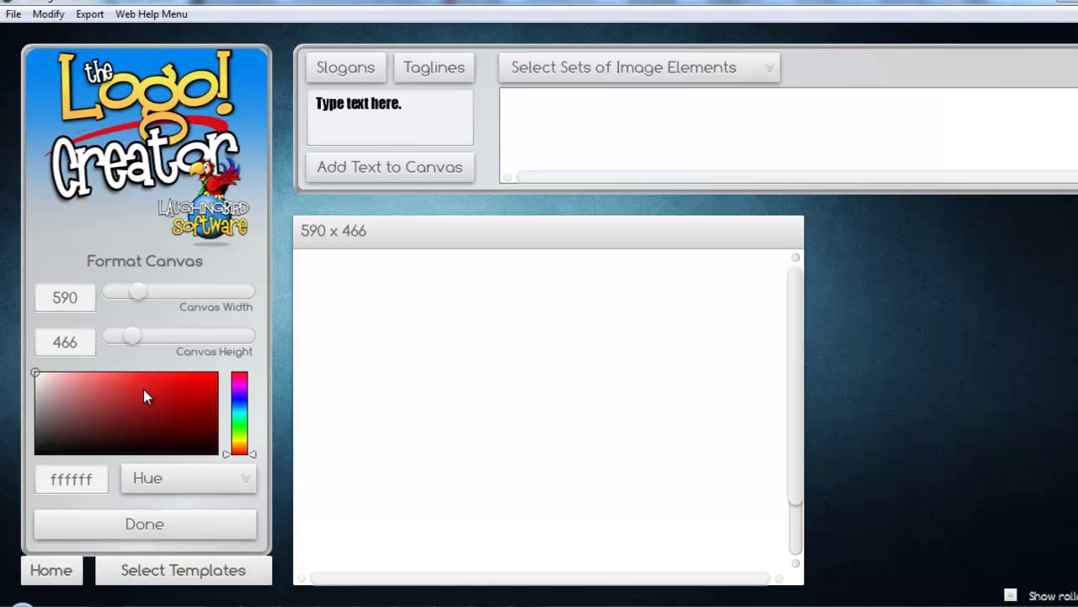
{"action": "left_click", "coordinate": [80, 299]}
{"action": "type", "text": "401"}
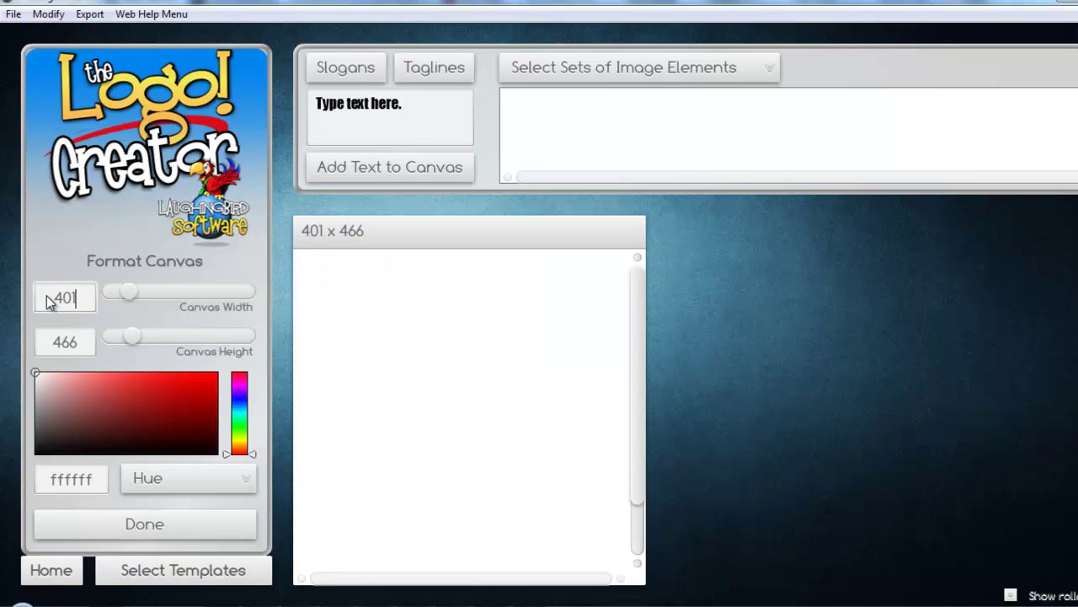
{"action": "double_click", "coordinate": [81, 341]}
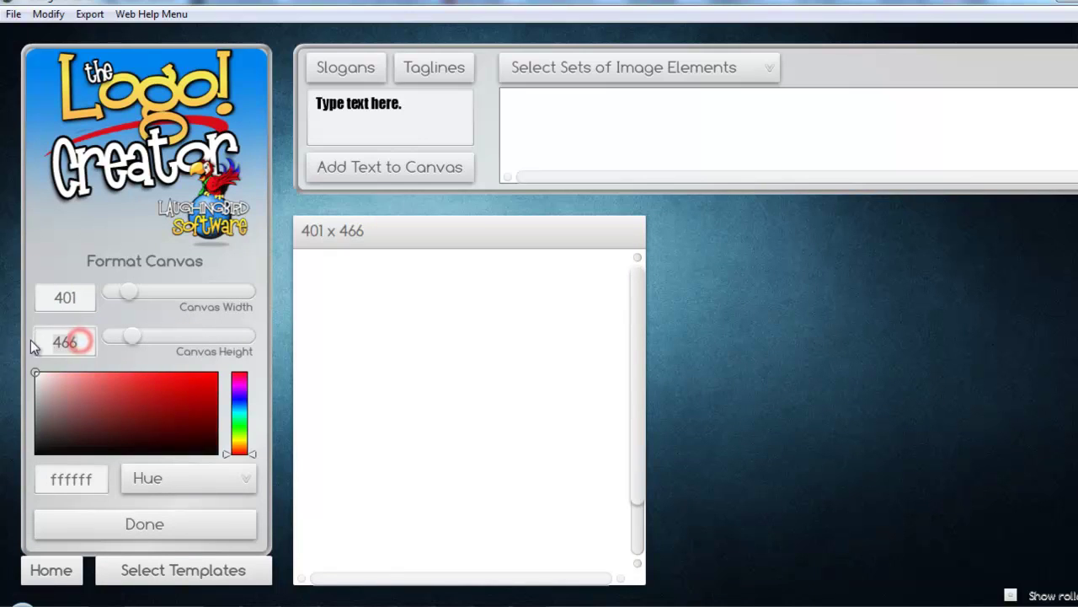
{"action": "type", "text": "401"}
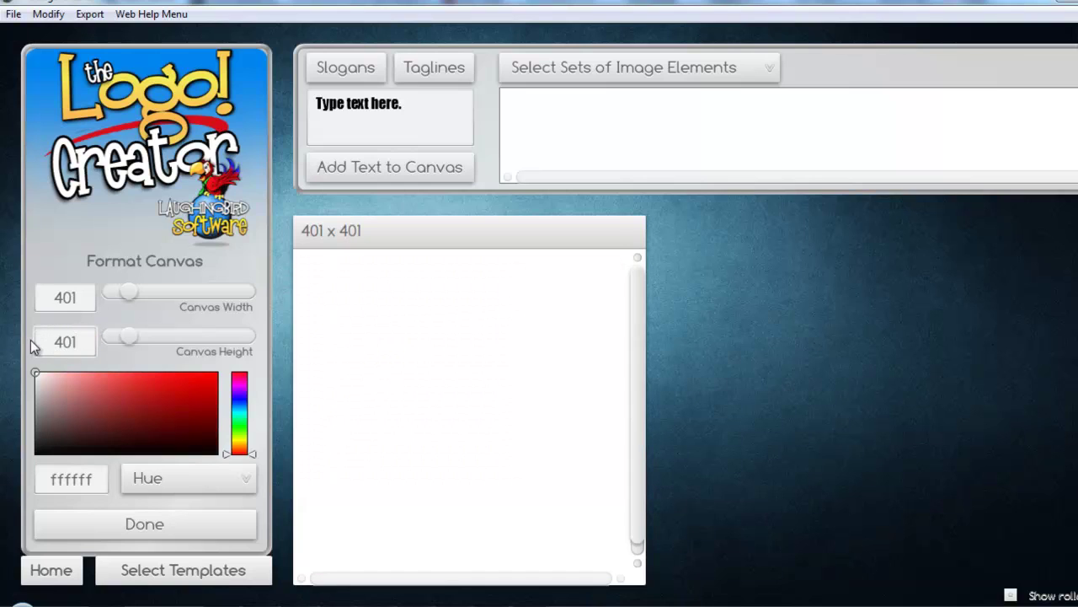
{"action": "left_click", "coordinate": [365, 294]}
Import the Tulips image from the Sample Pictures folder into the blank canvas
{"action": "left_click", "coordinate": [12, 15]}
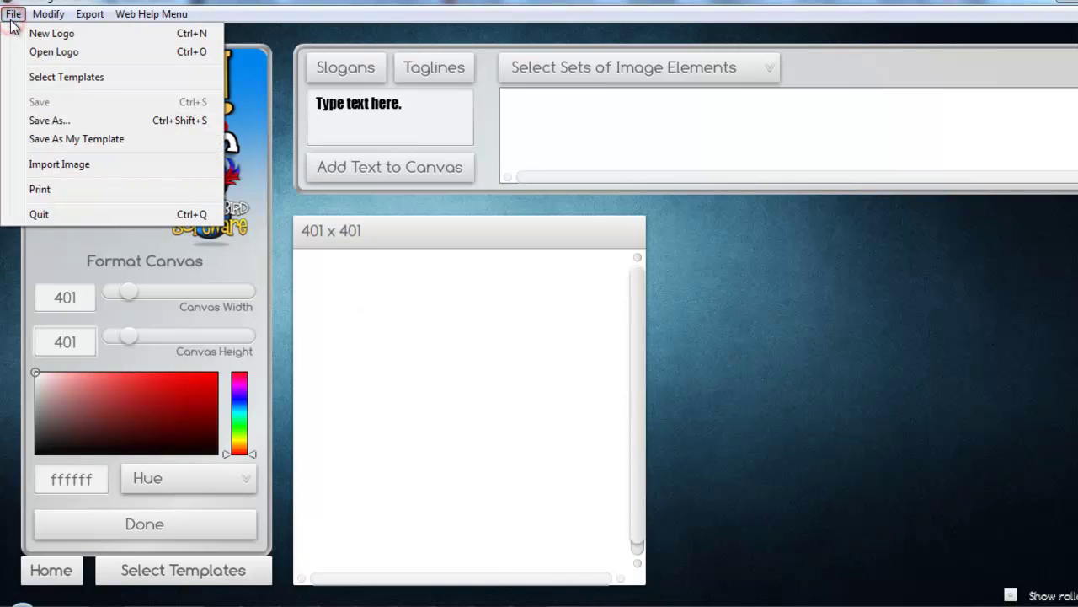
{"action": "left_click", "coordinate": [46, 166]}
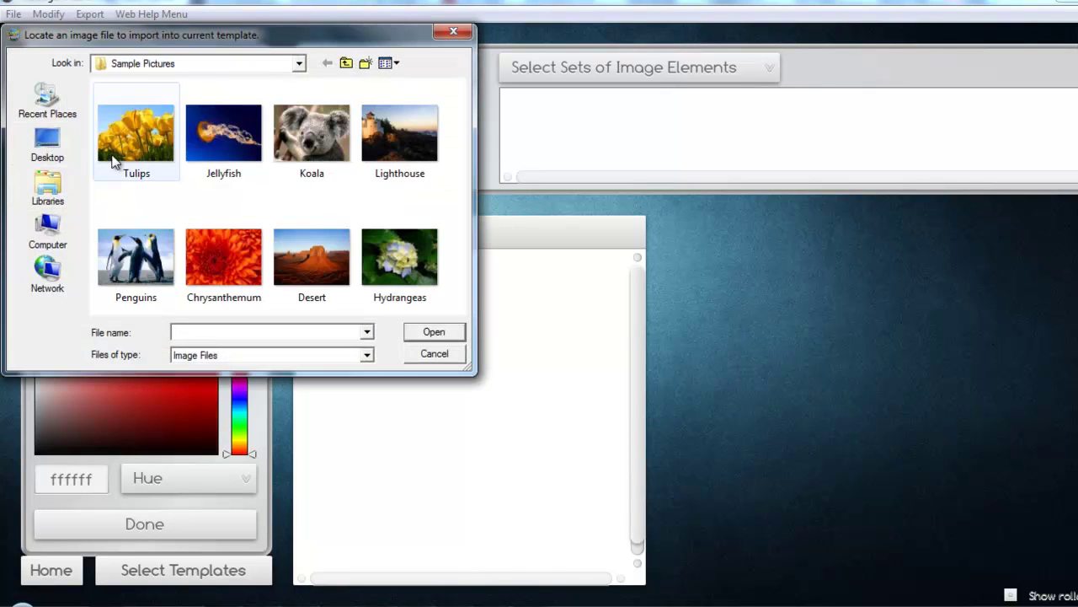
{"action": "left_click", "coordinate": [162, 105]}
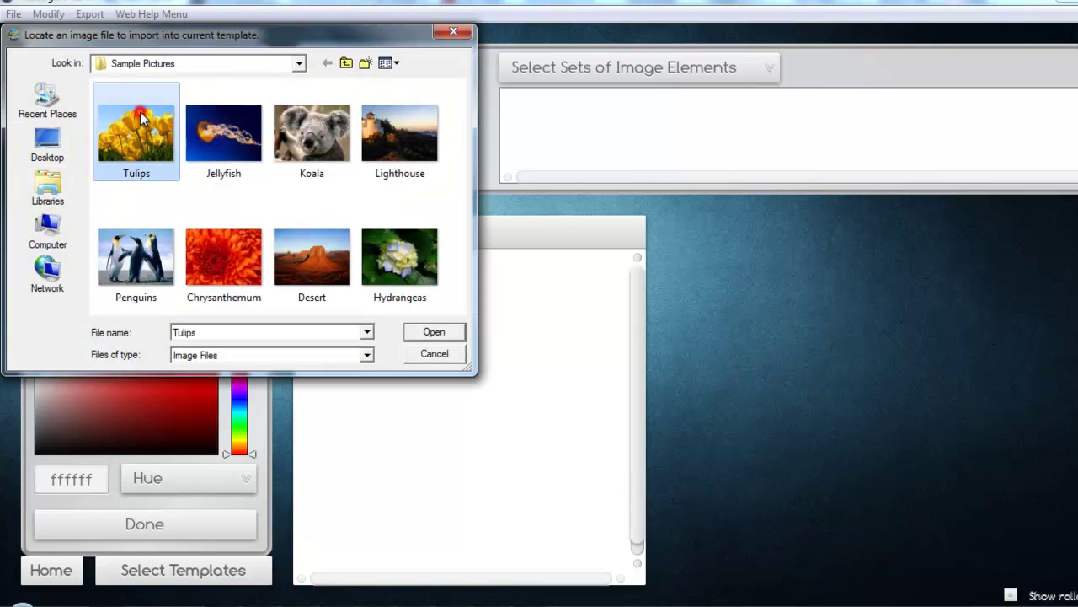
{"action": "left_click", "coordinate": [433, 331]}
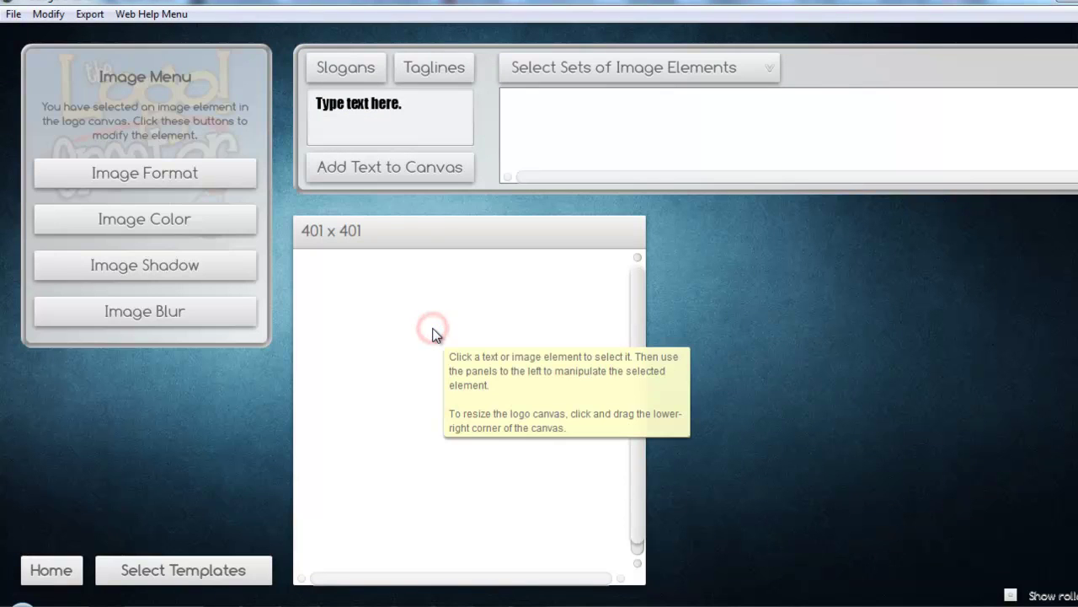
Scale the tulip picture down to 0.51 and position it so that it covers the whole canvas
{"action": "left_click_drag", "start_coordinate": [546, 510], "coordinate": [390, 374]}
{"action": "left_click_drag", "start_coordinate": [493, 467], "coordinate": [455, 383]}
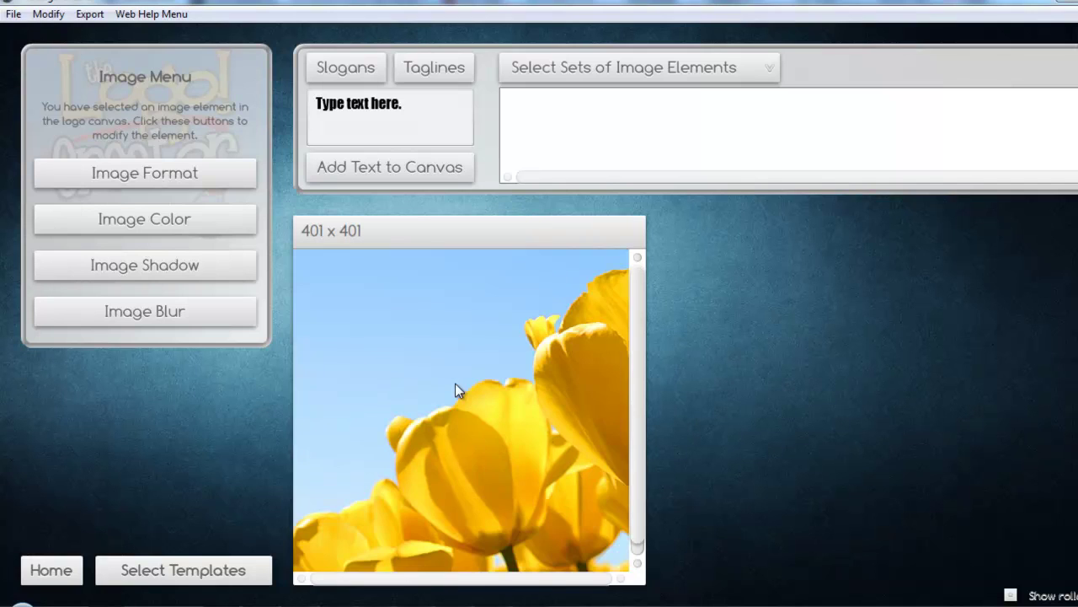
{"action": "left_click", "coordinate": [96, 174]}
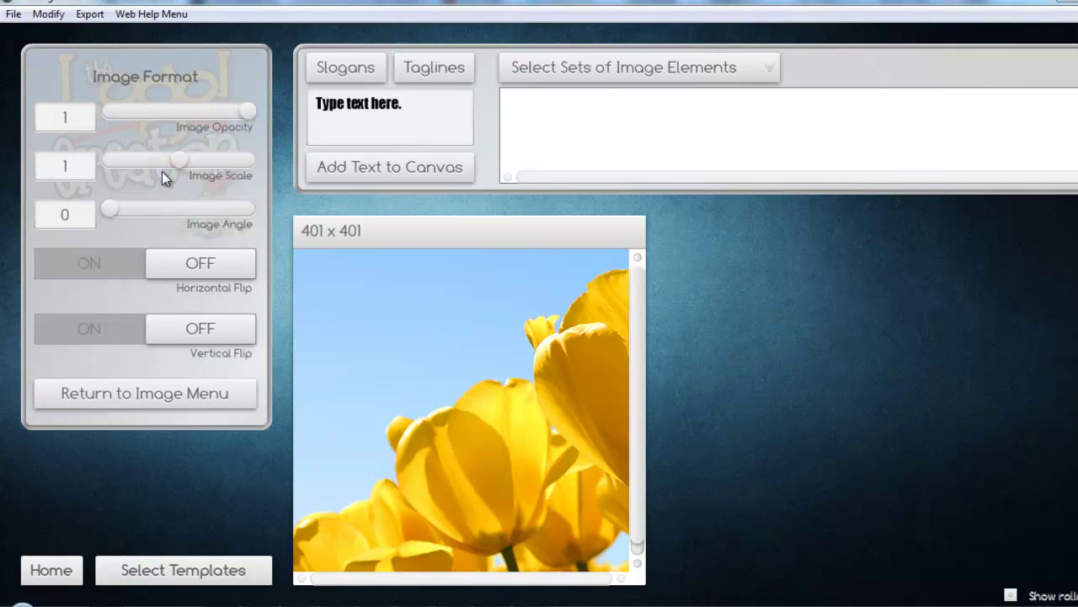
{"action": "left_click_drag", "start_coordinate": [185, 166], "coordinate": [149, 166]}
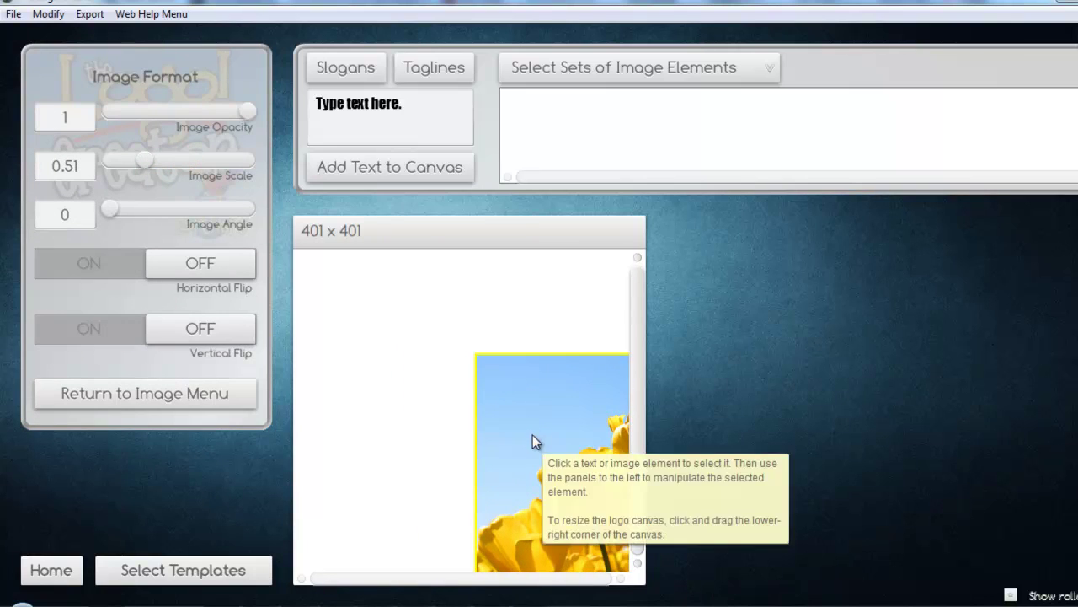
{"action": "left_click_drag", "start_coordinate": [533, 435], "coordinate": [366, 349]}
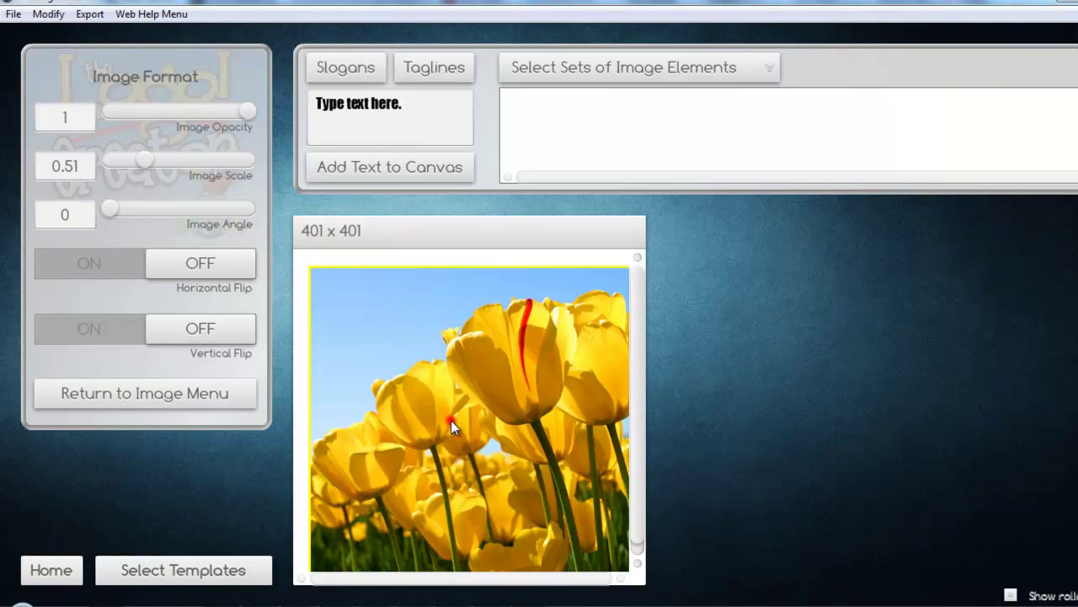
{"action": "left_click", "coordinate": [426, 400]}
{"action": "left_click_drag", "start_coordinate": [423, 397], "coordinate": [427, 397]}
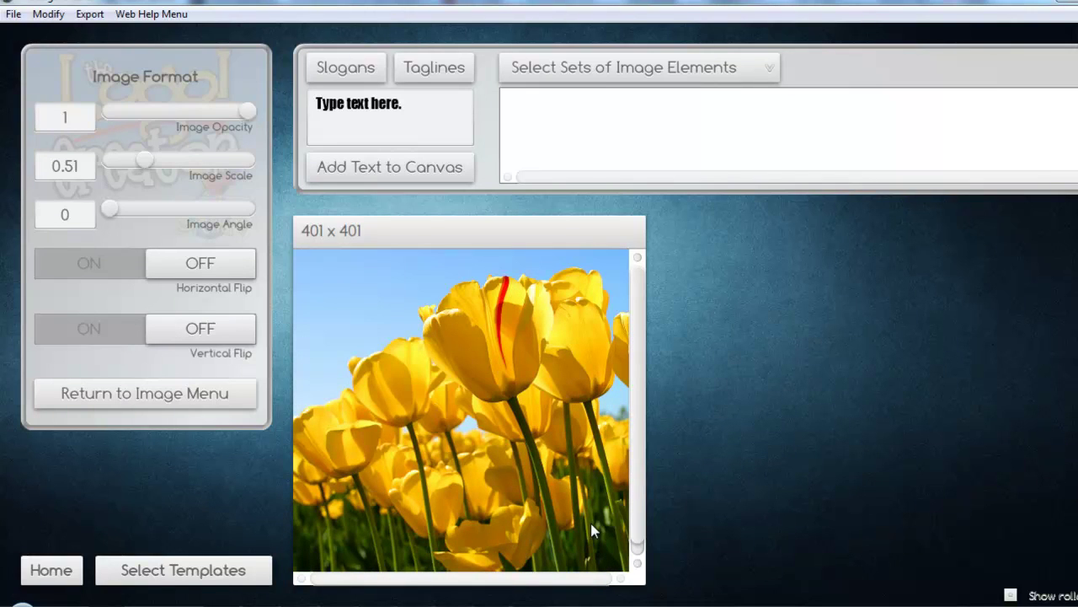
Switch to Notepad and copy the entire quote about the mind being a garden
{"action": "key", "text": "alt+Tab"}
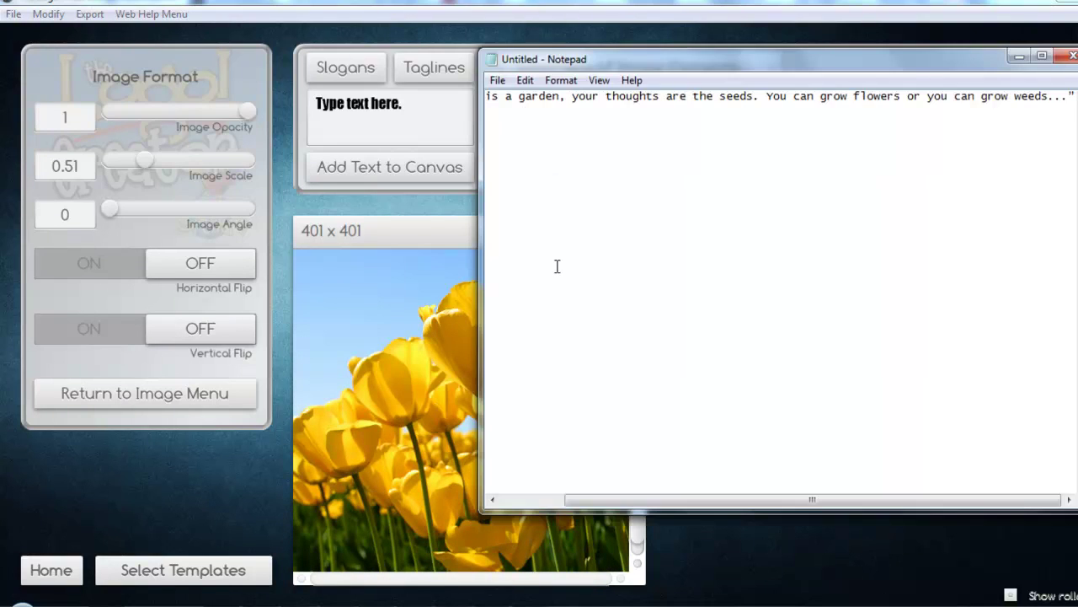
{"action": "right_click", "coordinate": [552, 95]}
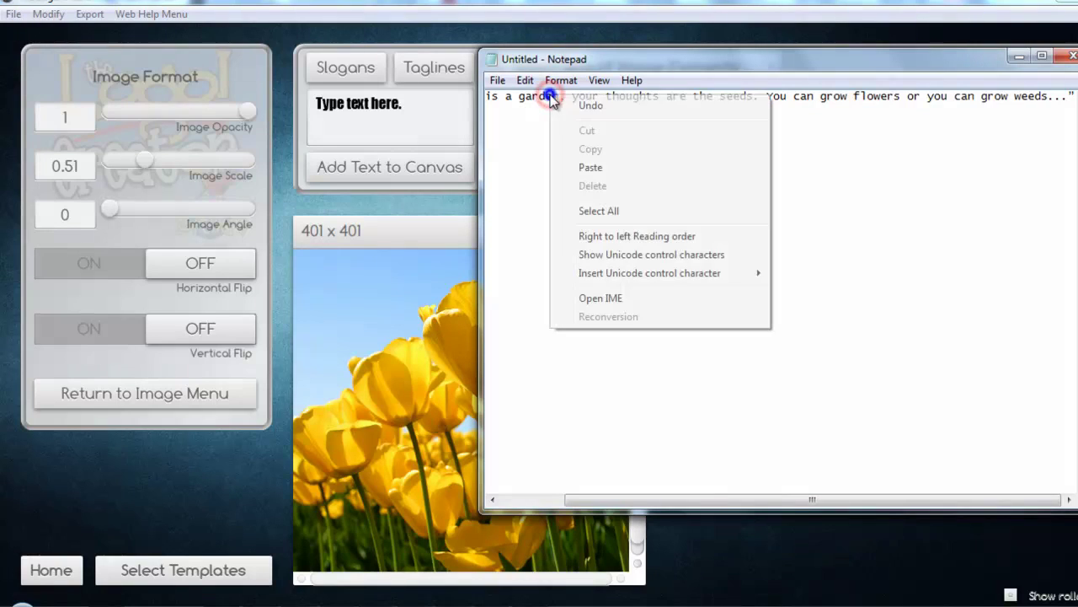
{"action": "left_click", "coordinate": [603, 212]}
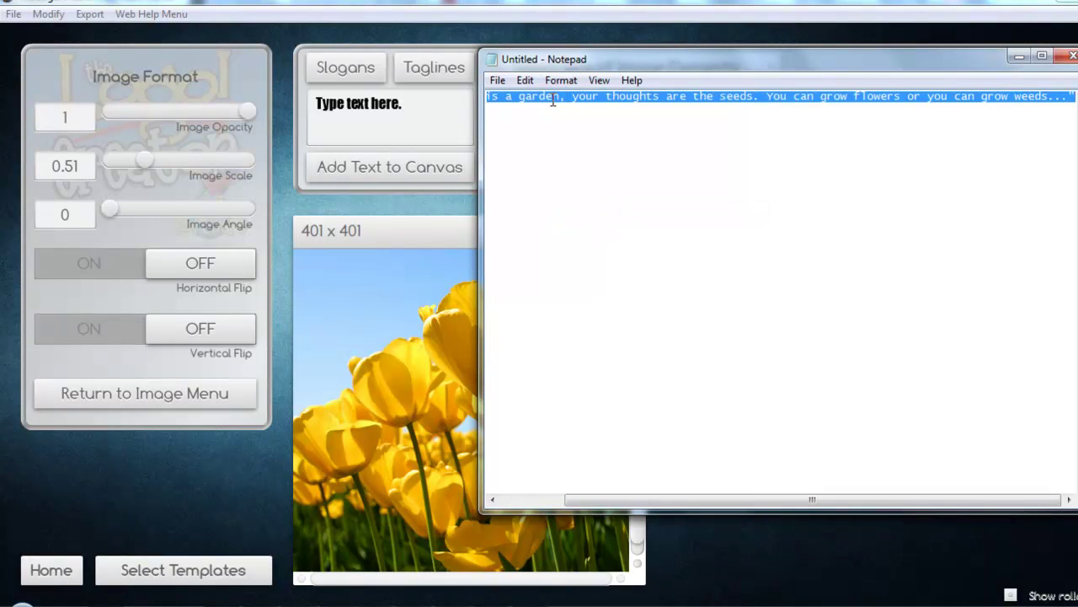
{"action": "right_click", "coordinate": [552, 99]}
{"action": "left_click", "coordinate": [582, 154]}
Return to The Logo Creator, replace the placeholder text with the copied quote and add it to the canvas
{"action": "left_click", "coordinate": [360, 115]}
{"action": "left_click", "coordinate": [408, 101]}
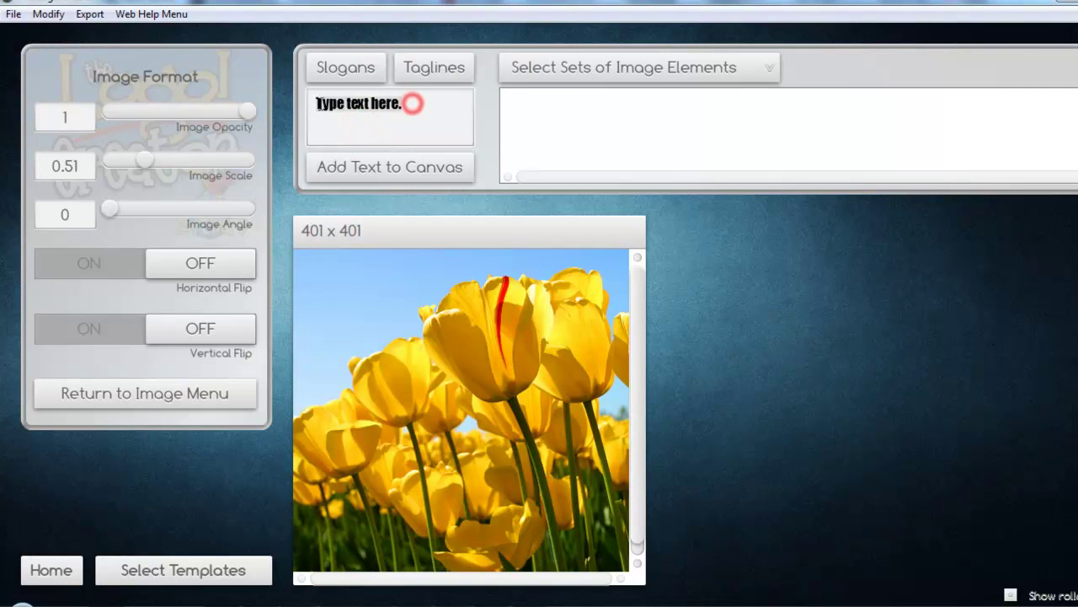
{"action": "key", "text": "ctrl+v"}
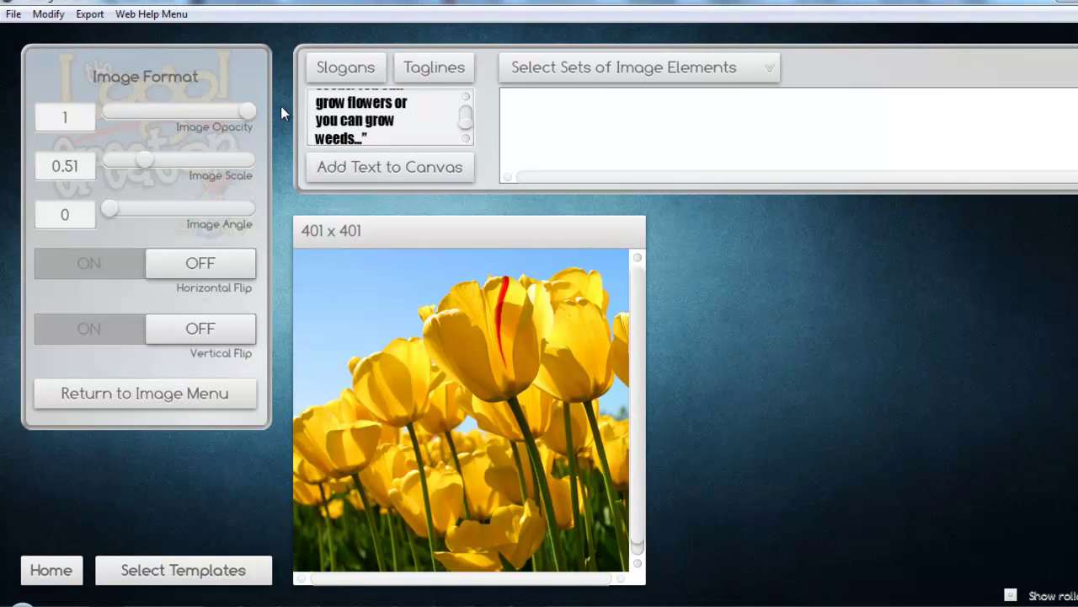
{"action": "left_click", "coordinate": [383, 169]}
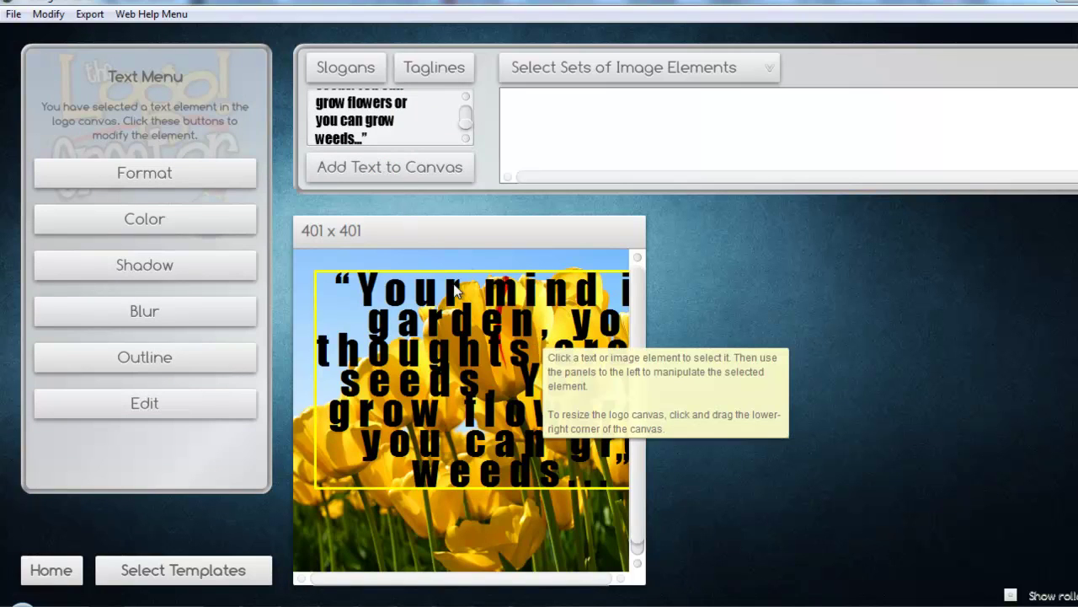
Change the quote's font to the embedded font Clasico
{"action": "left_click", "coordinate": [166, 403]}
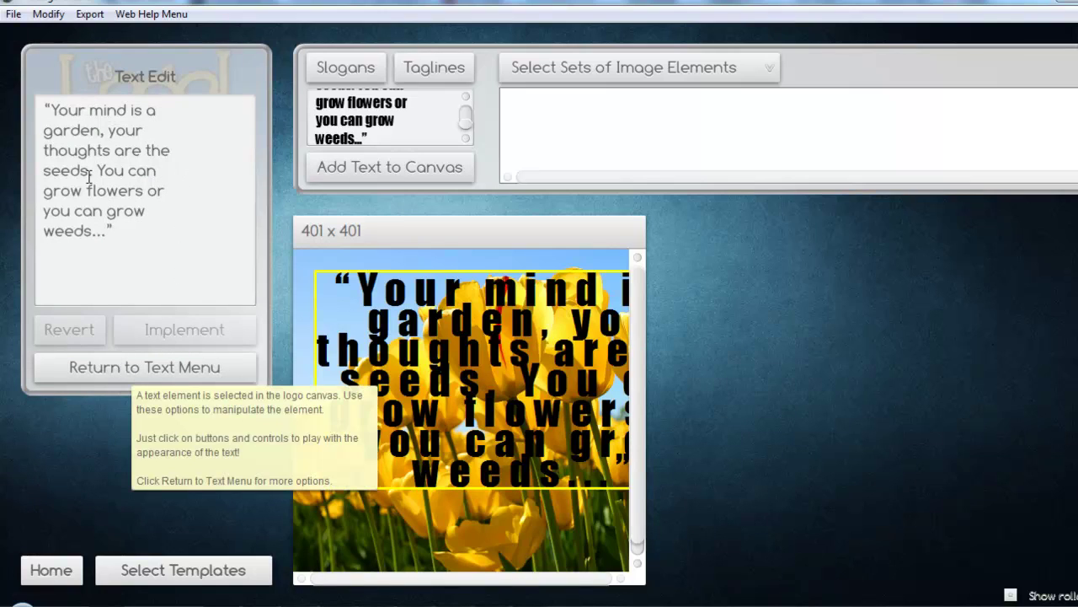
{"action": "left_click", "coordinate": [106, 376]}
{"action": "left_click", "coordinate": [144, 172]}
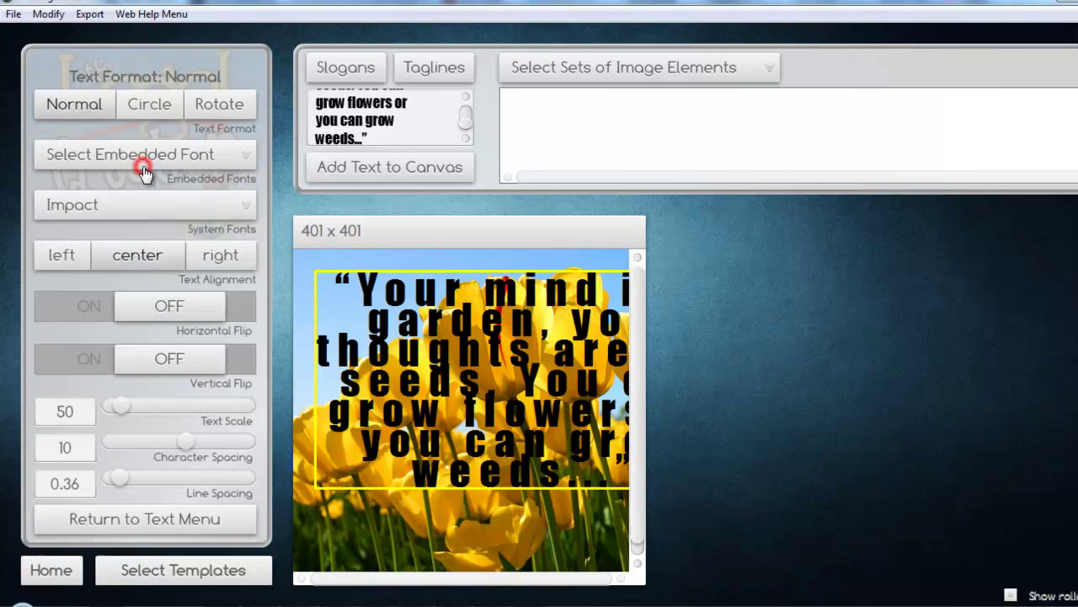
{"action": "left_click", "coordinate": [248, 155]}
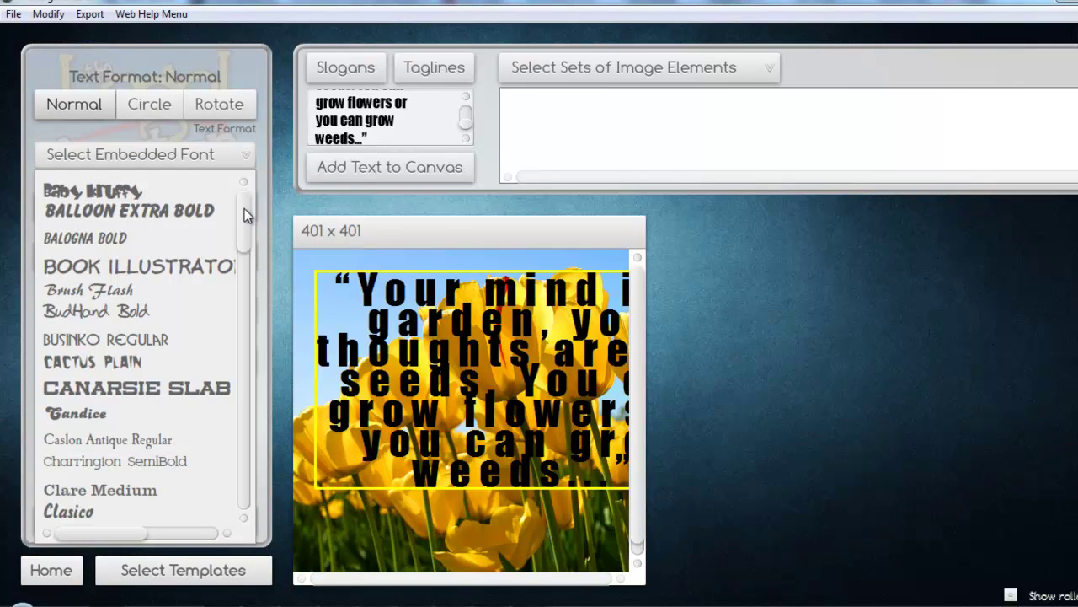
{"action": "left_click_drag", "start_coordinate": [245, 208], "coordinate": [246, 245]}
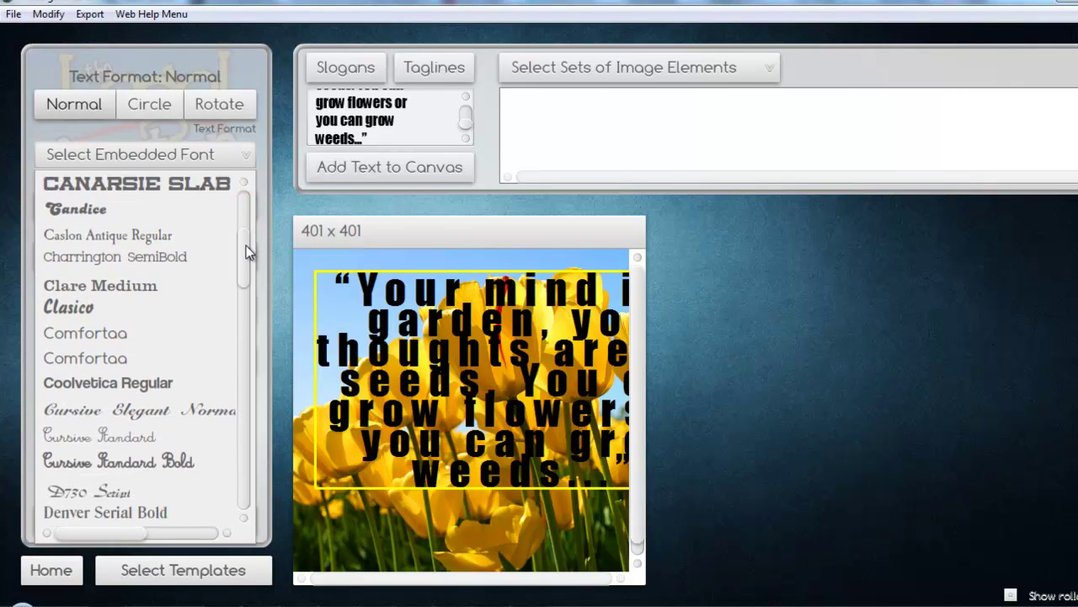
{"action": "left_click", "coordinate": [69, 305]}
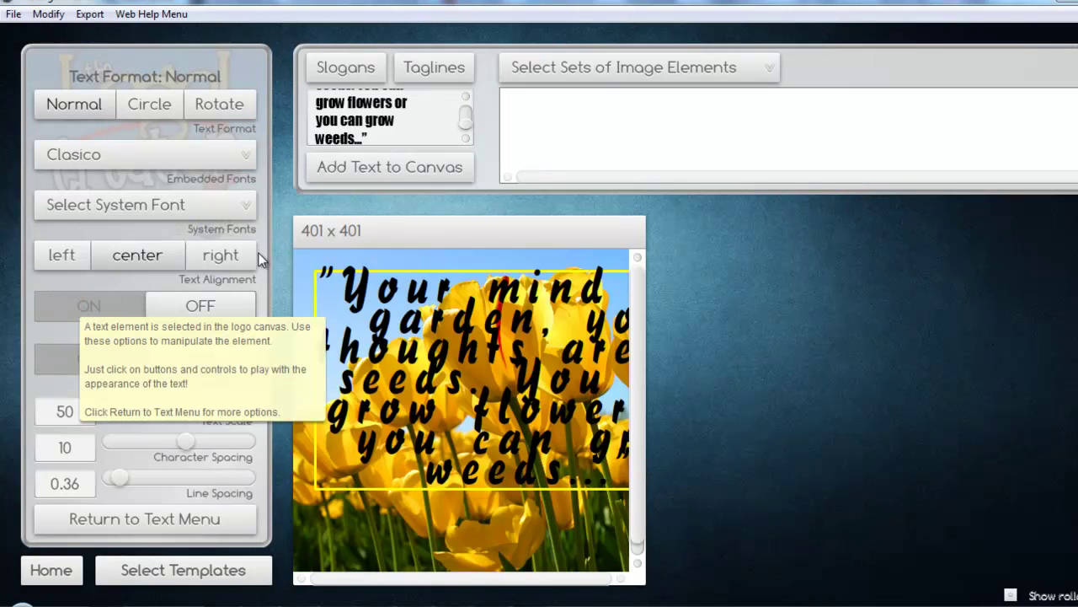
Set the quote's line spacing to 0.48 and its text scale to 29
{"action": "left_click", "coordinate": [150, 266]}
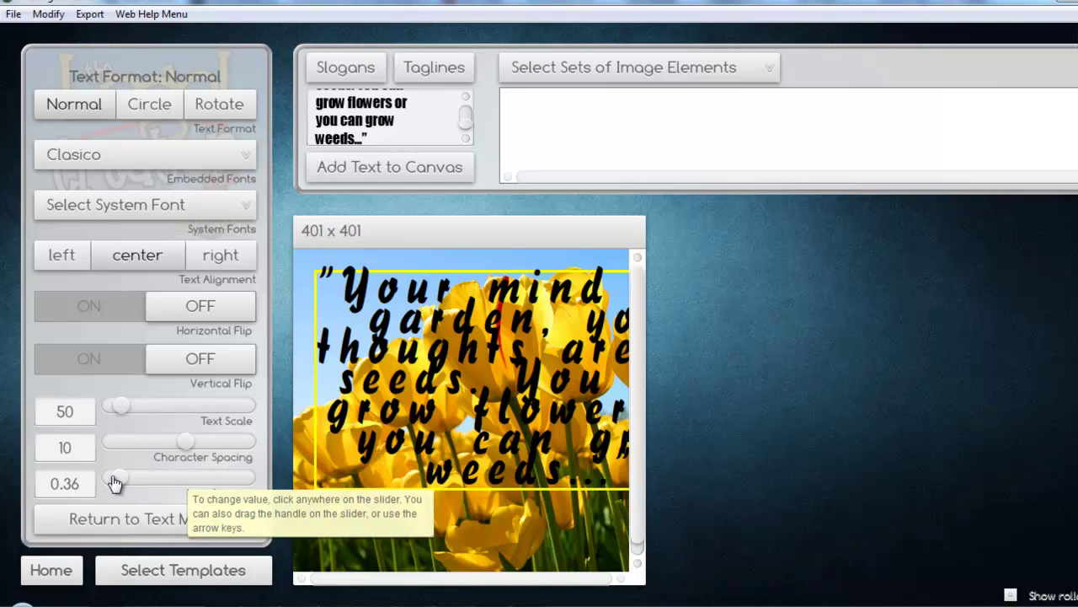
{"action": "left_click_drag", "start_coordinate": [113, 481], "coordinate": [122, 482]}
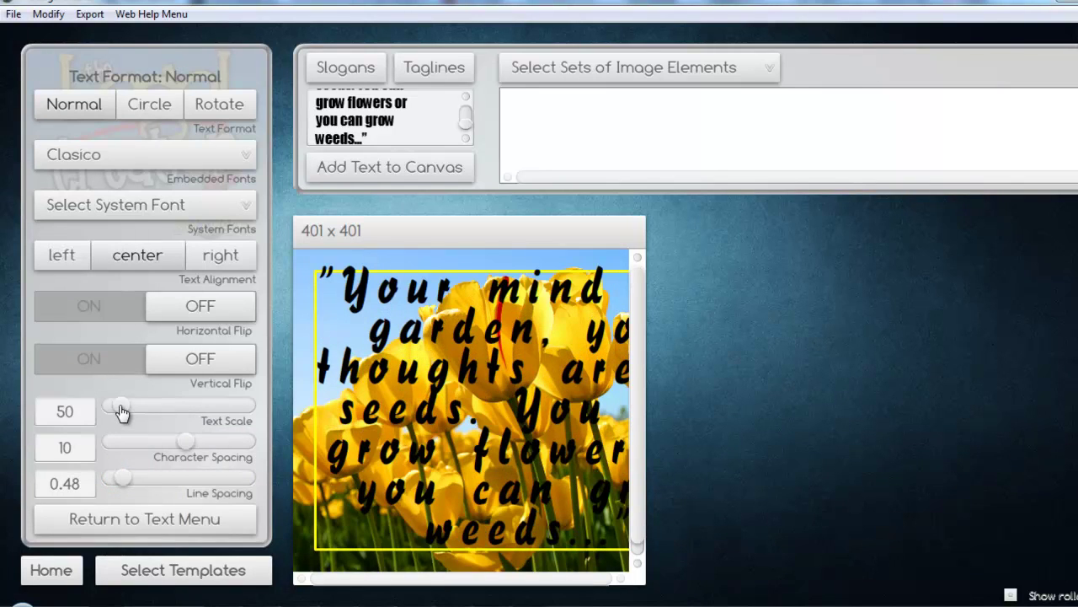
{"action": "left_click_drag", "start_coordinate": [121, 411], "coordinate": [115, 411]}
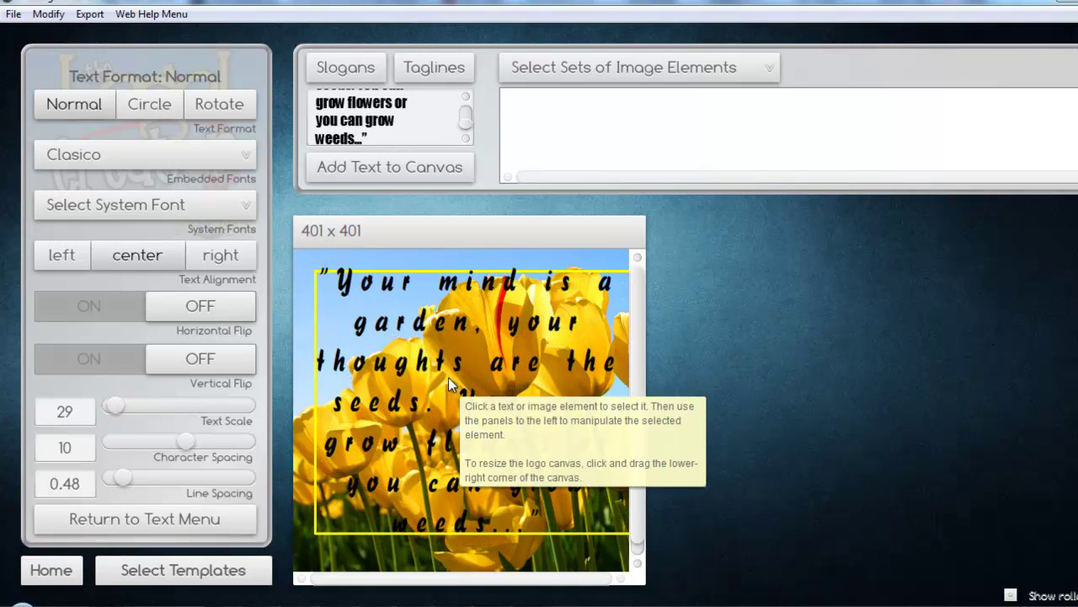
Move the quote slightly up and to the left so it sits near the canvas's upper edge
{"action": "left_click", "coordinate": [418, 357]}
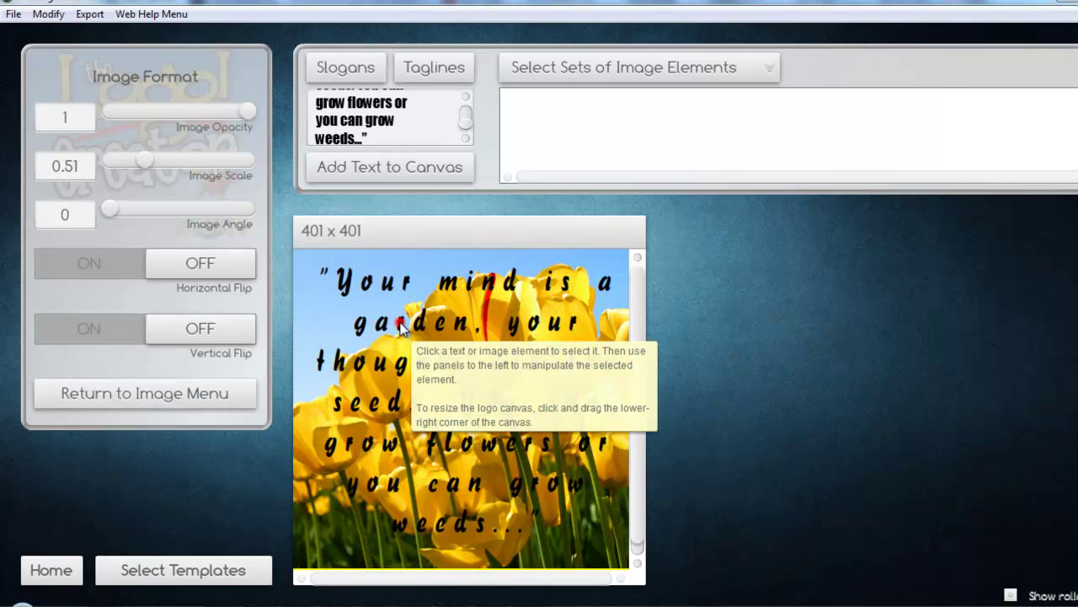
{"action": "left_click", "coordinate": [401, 327]}
{"action": "left_click_drag", "start_coordinate": [401, 327], "coordinate": [389, 315]}
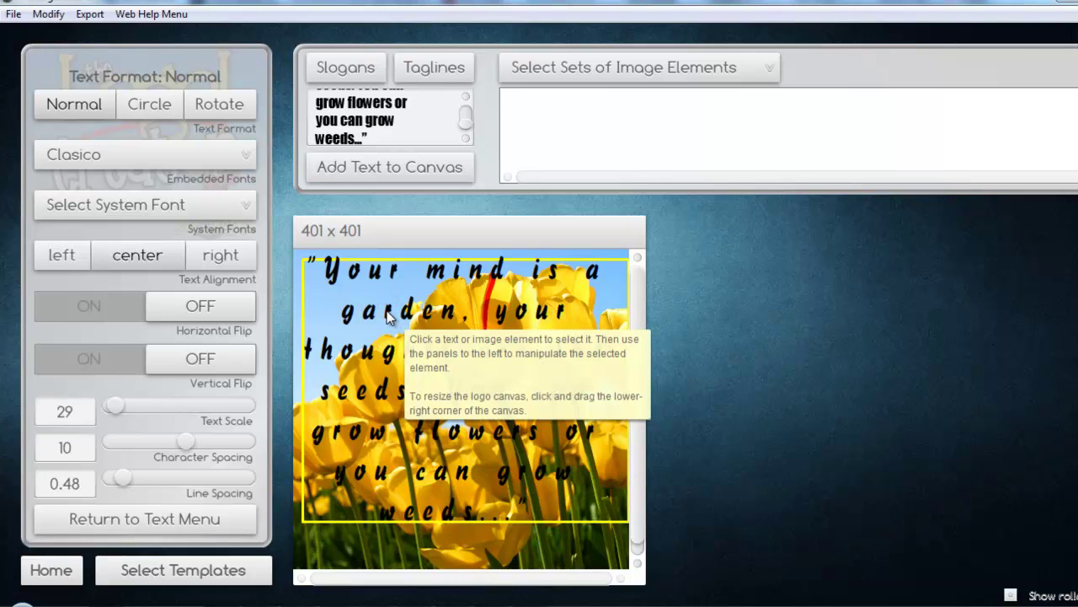
{"action": "left_click_drag", "start_coordinate": [388, 310], "coordinate": [395, 315]}
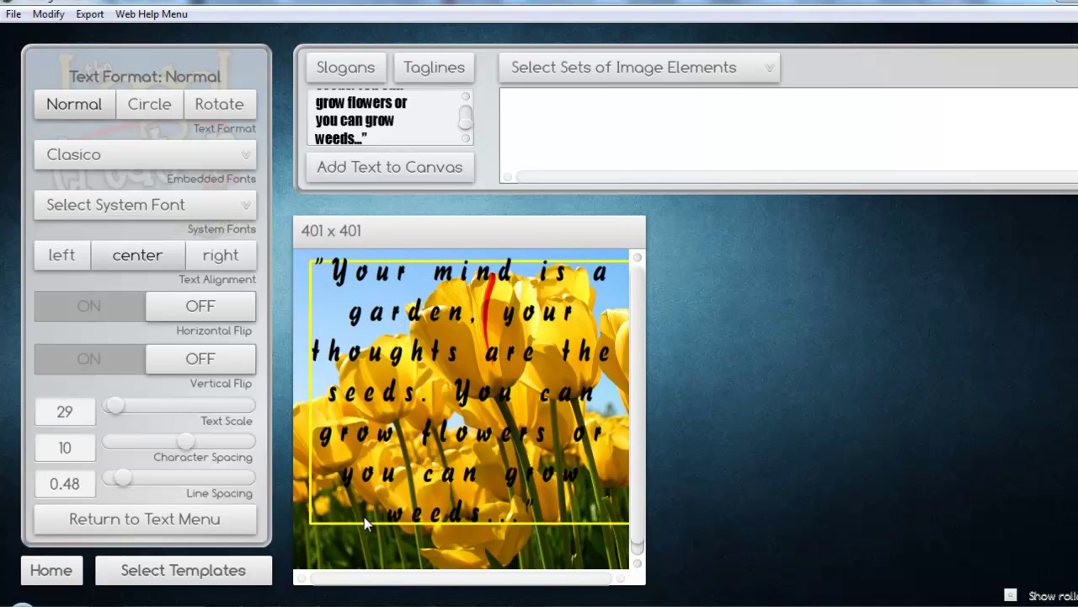
Lower the tulip background image's opacity to 0.77
{"action": "left_click", "coordinate": [364, 547]}
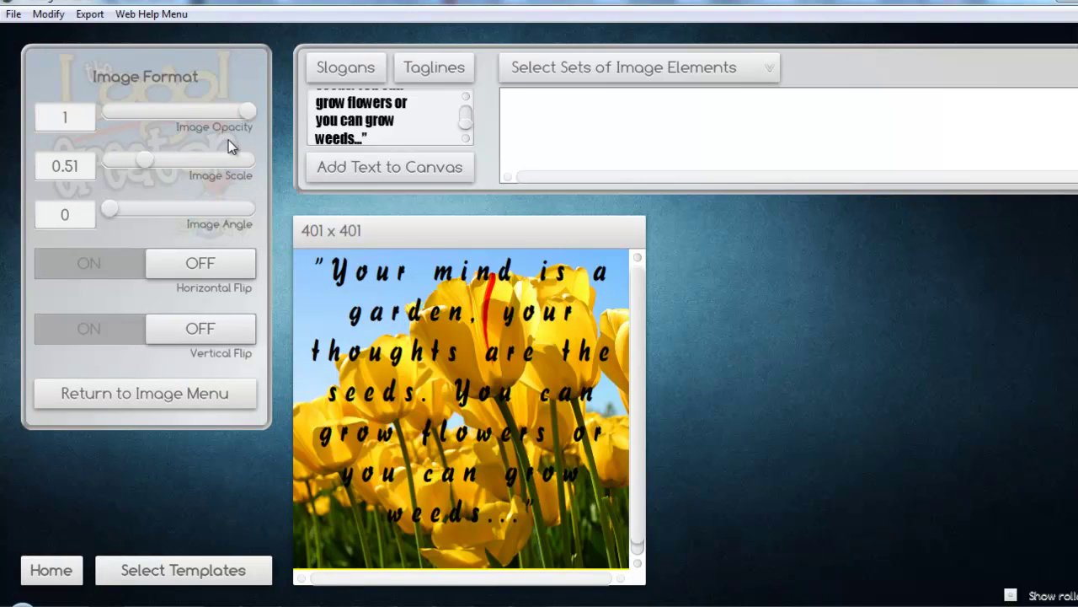
{"action": "left_click_drag", "start_coordinate": [247, 114], "coordinate": [219, 116]}
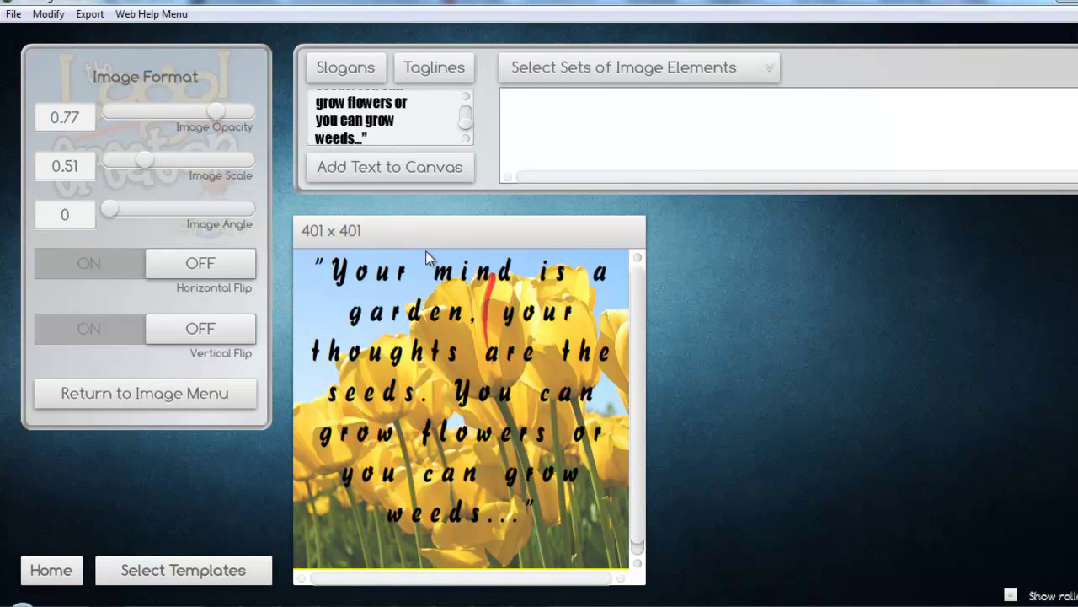
Add a shadow to the quote text and set the shadow opacity to 0.739
{"action": "left_click", "coordinate": [435, 318]}
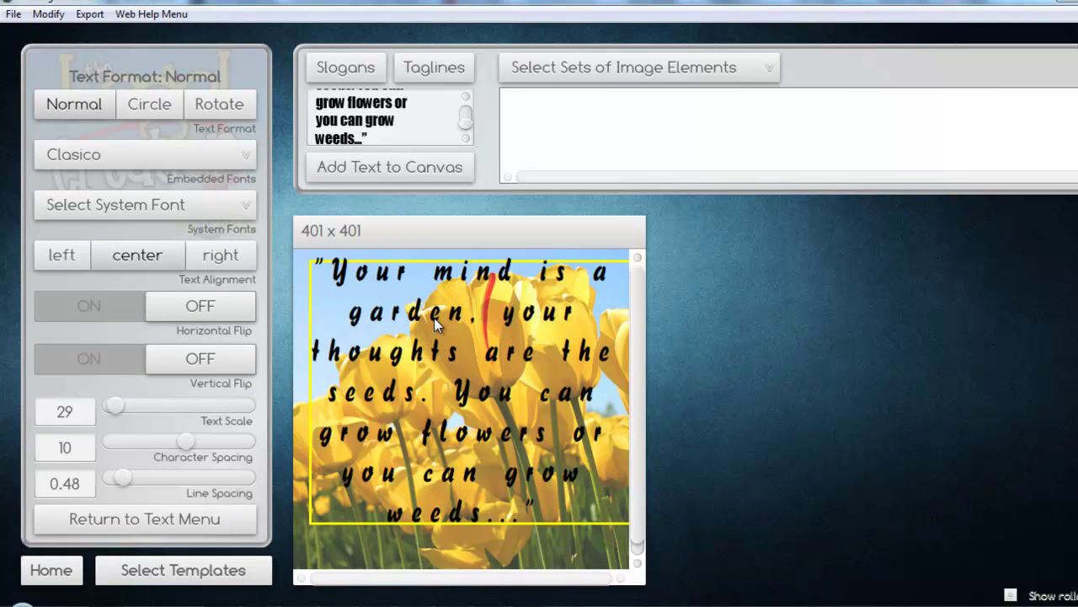
{"action": "left_click", "coordinate": [159, 518]}
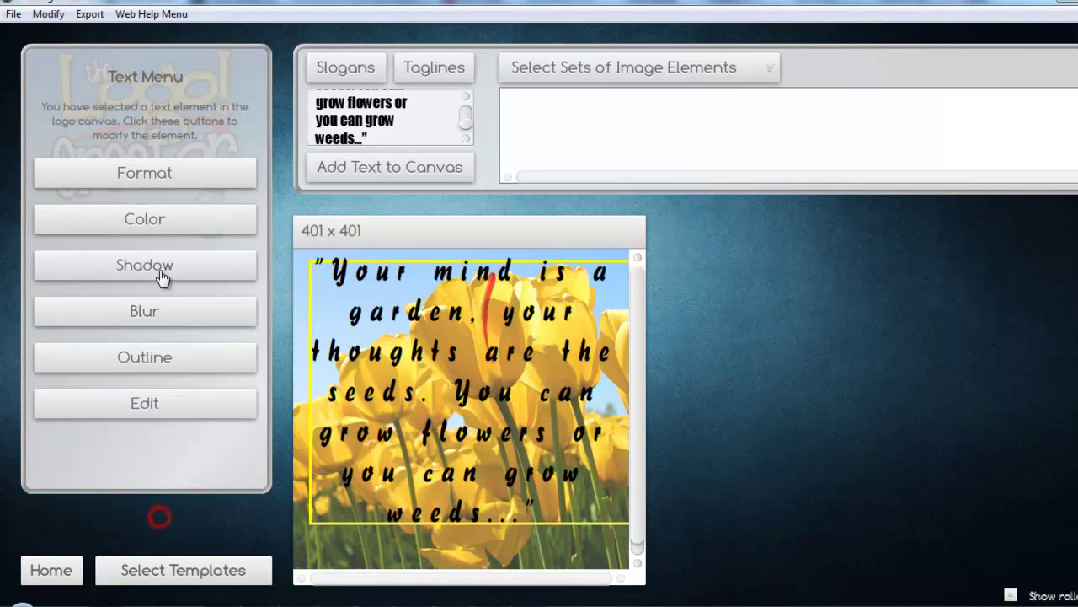
{"action": "left_click", "coordinate": [139, 270]}
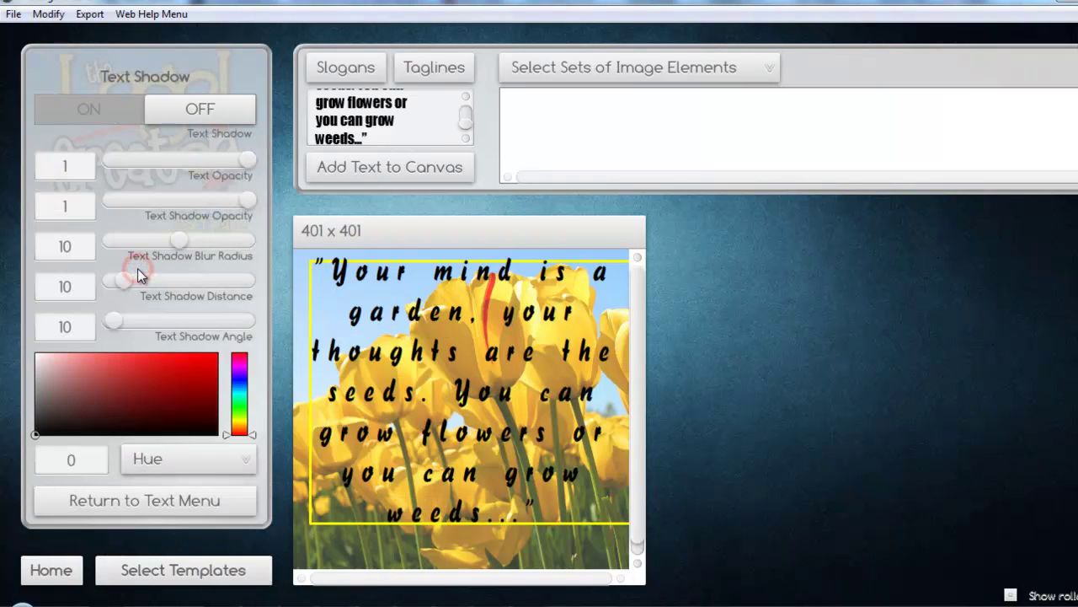
{"action": "left_click", "coordinate": [68, 109]}
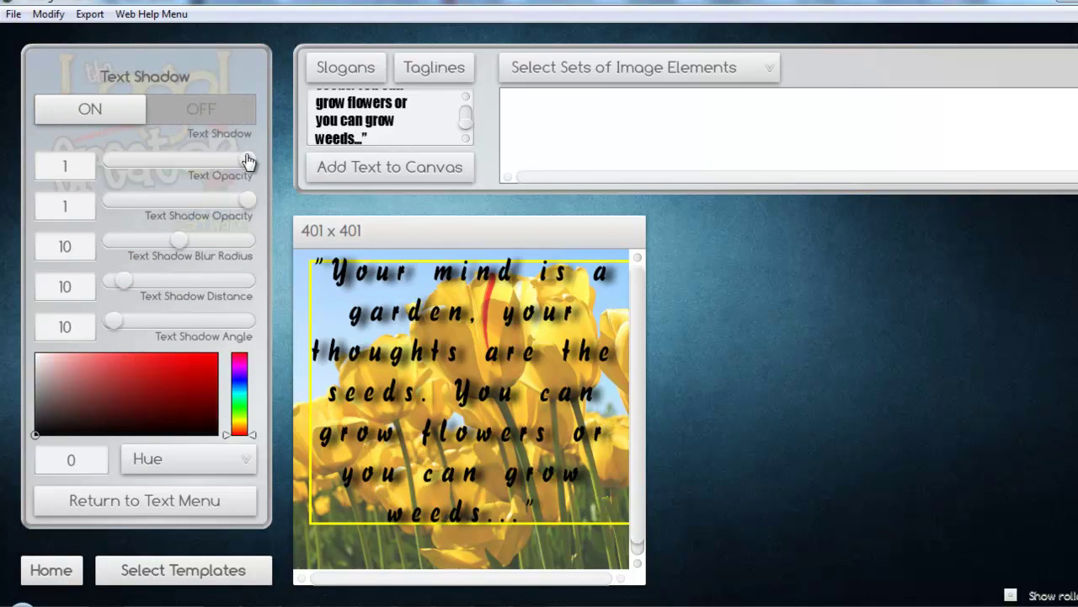
{"action": "mouse_move", "coordinate": [241, 161]}
{"action": "left_mouse_down"}
{"action": "mouse_move", "coordinate": [211, 168]}
{"action": "mouse_move", "coordinate": [253, 165]}
{"action": "left_mouse_up"}
{"action": "left_click_drag", "start_coordinate": [245, 203], "coordinate": [211, 209]}
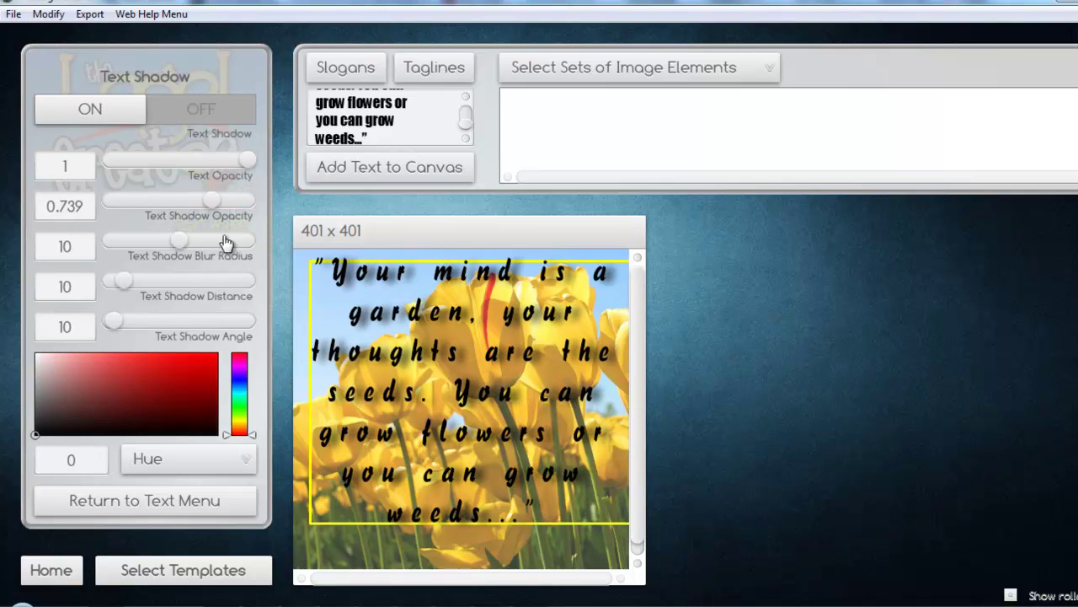
Turn on the outline for the quote text, then deselect the quote by selecting the tulip background
{"action": "left_click", "coordinate": [122, 501]}
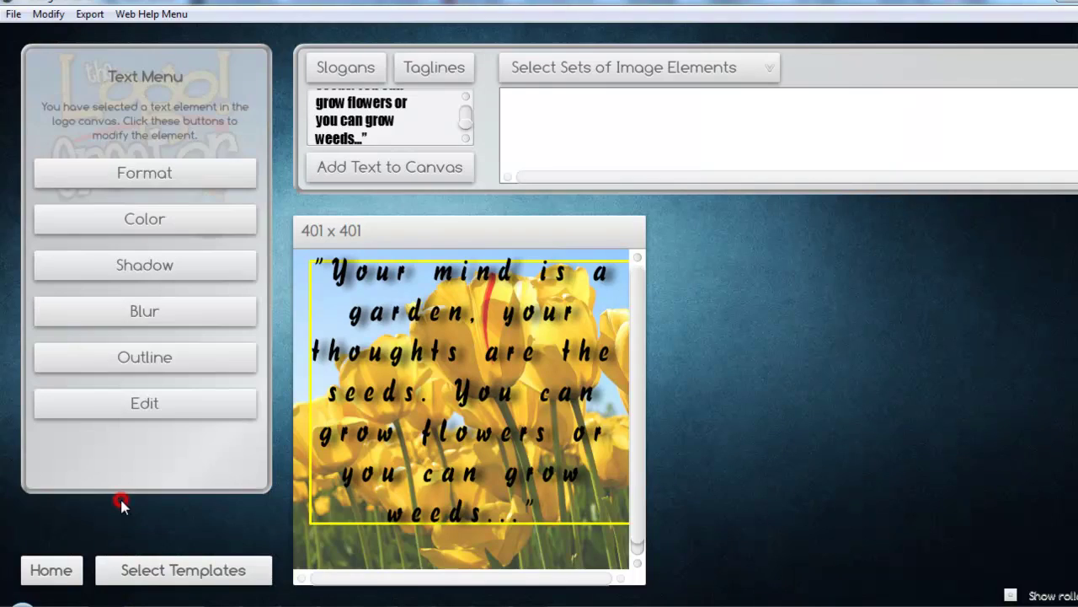
{"action": "left_click", "coordinate": [152, 357]}
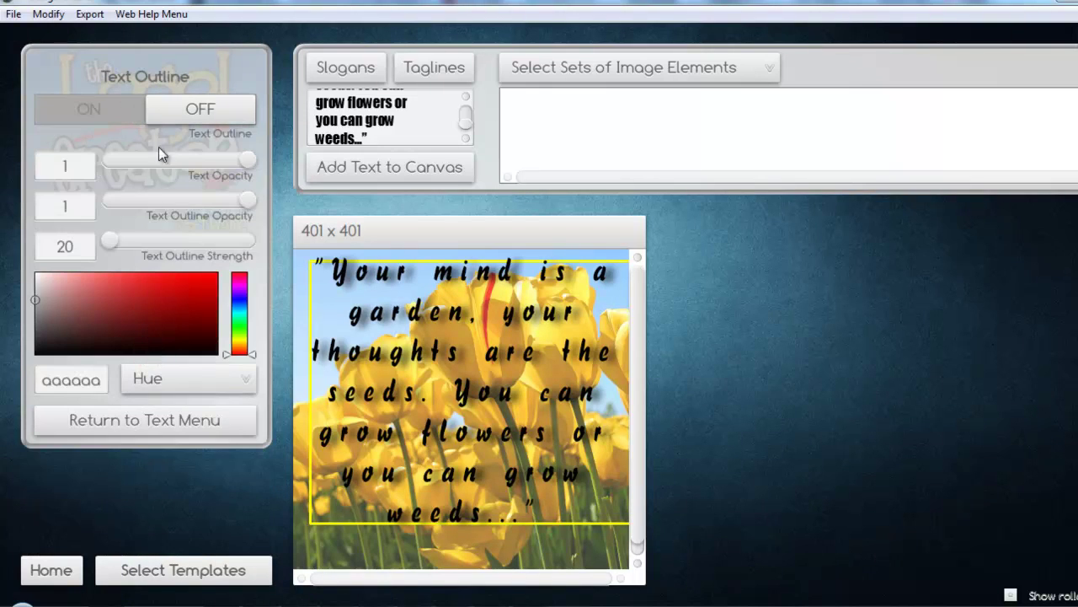
{"action": "left_click", "coordinate": [72, 123]}
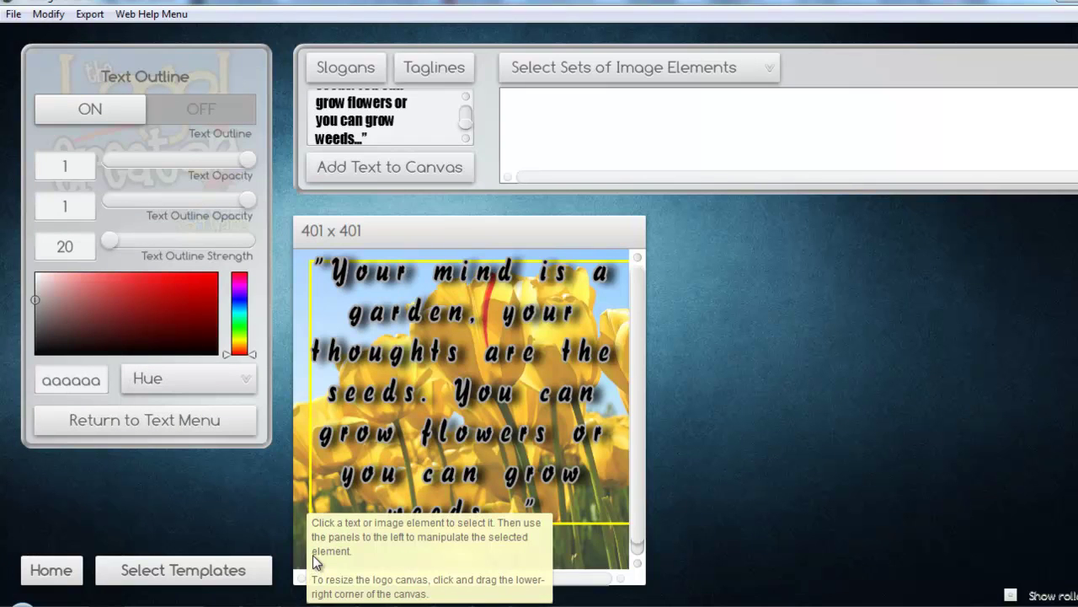
{"action": "left_click", "coordinate": [302, 480]}
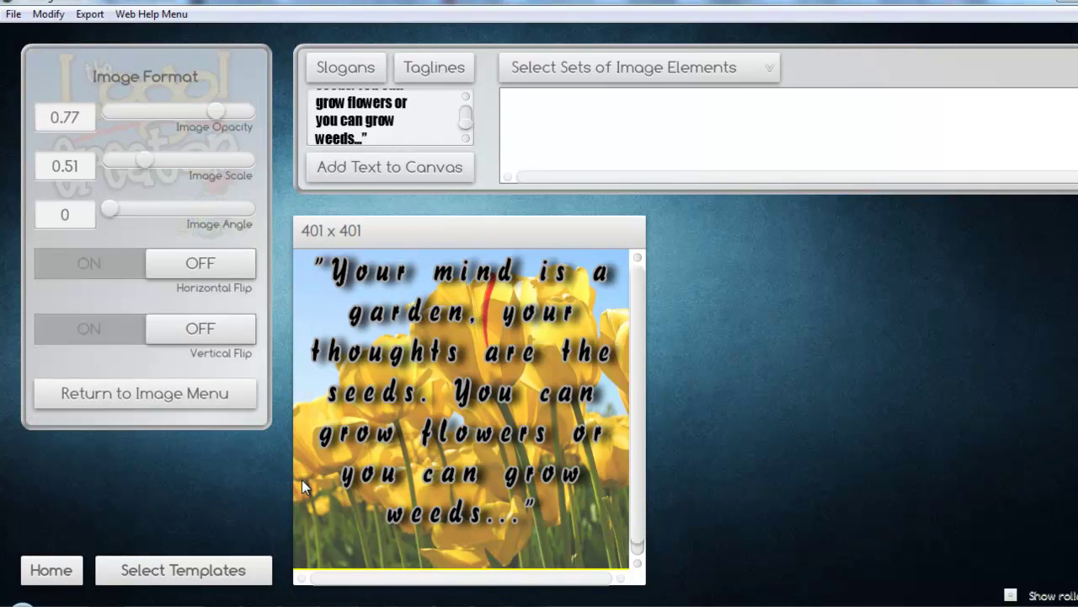